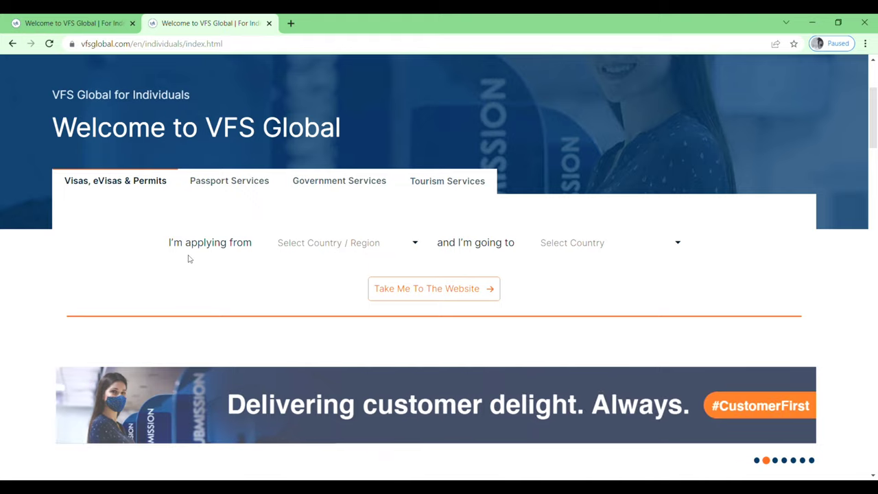
Step: Select India as the country of application and Iceland as the destination, and open the corresponding visa website
click(415, 244)
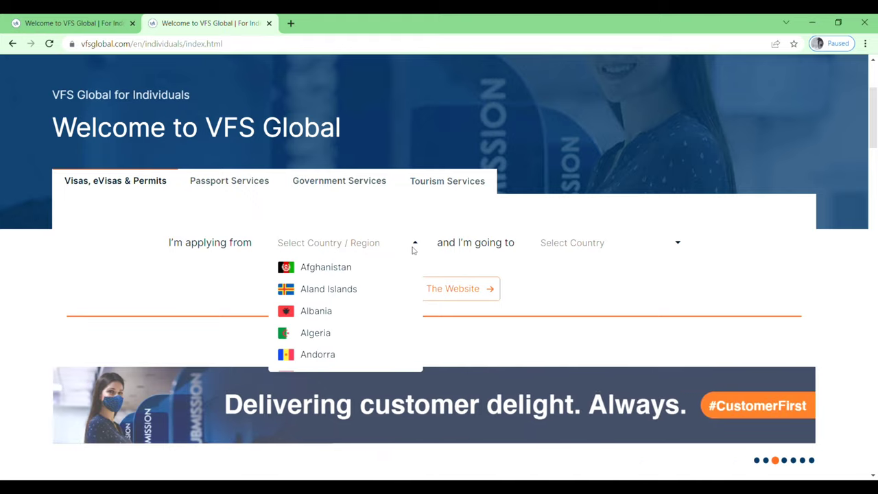
text(i)
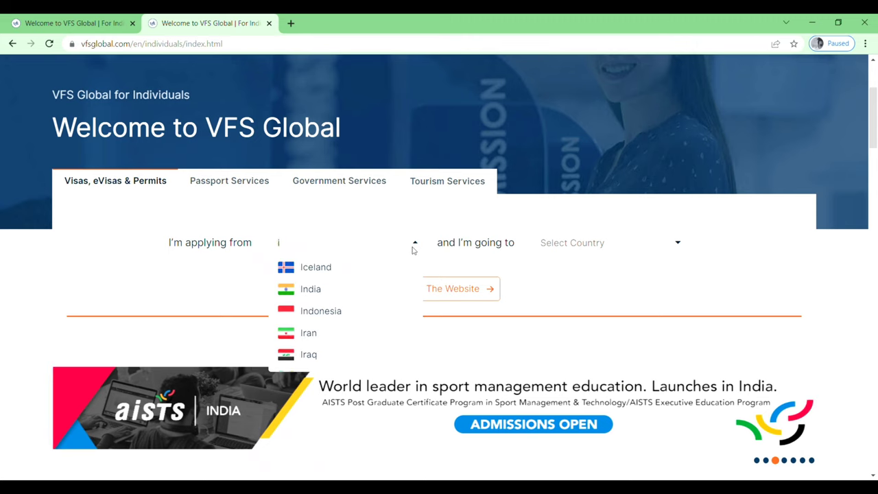
click(407, 293)
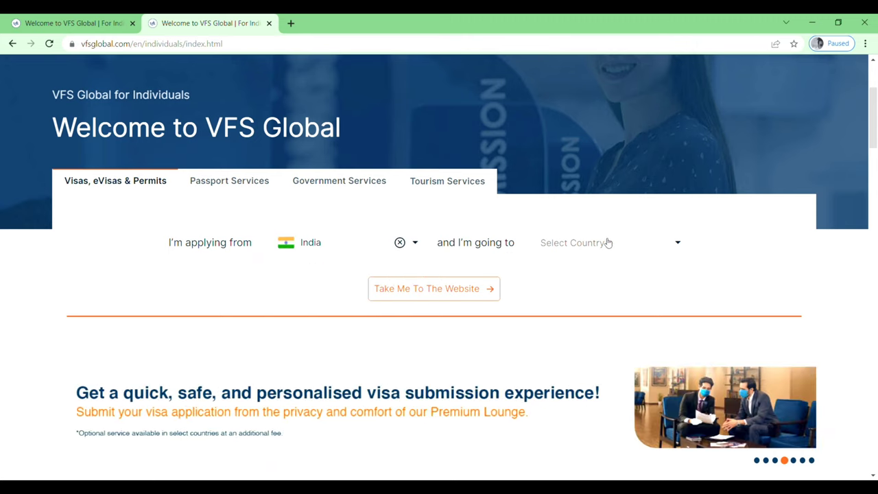
click(677, 247)
text(i)
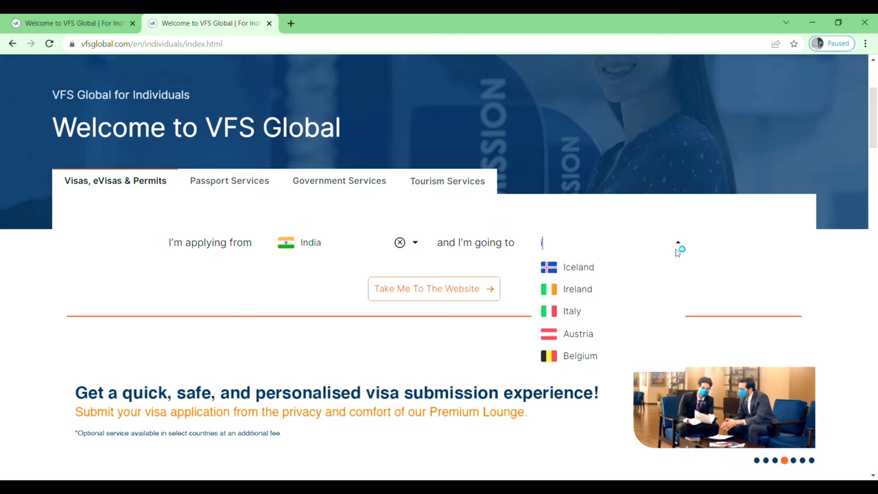
click(639, 268)
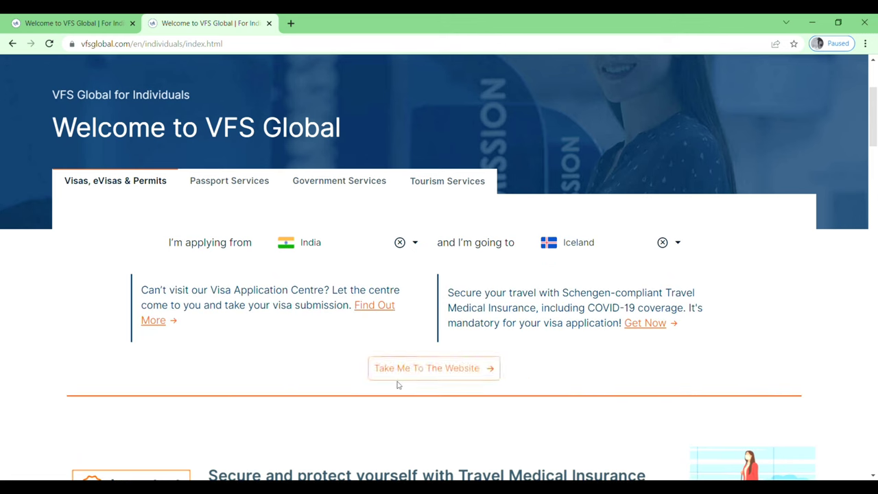
click(449, 371)
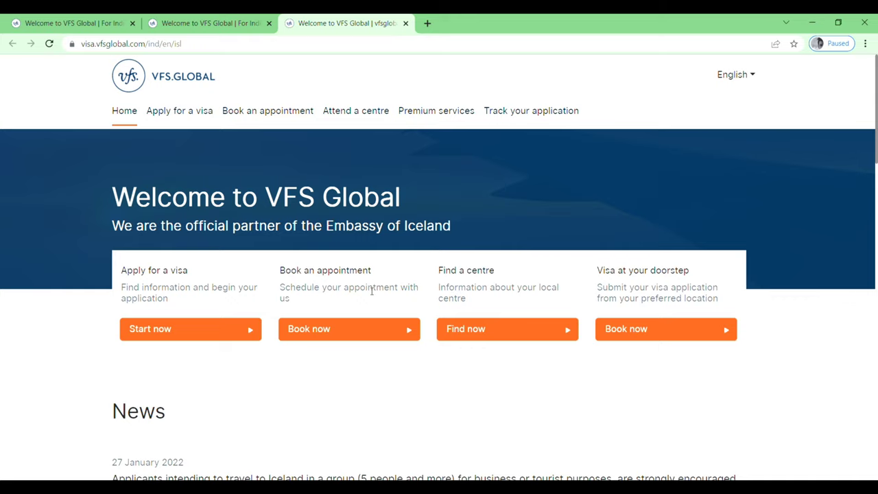
Step: Start booking an appointment and open the registration form for a new account
click(338, 338)
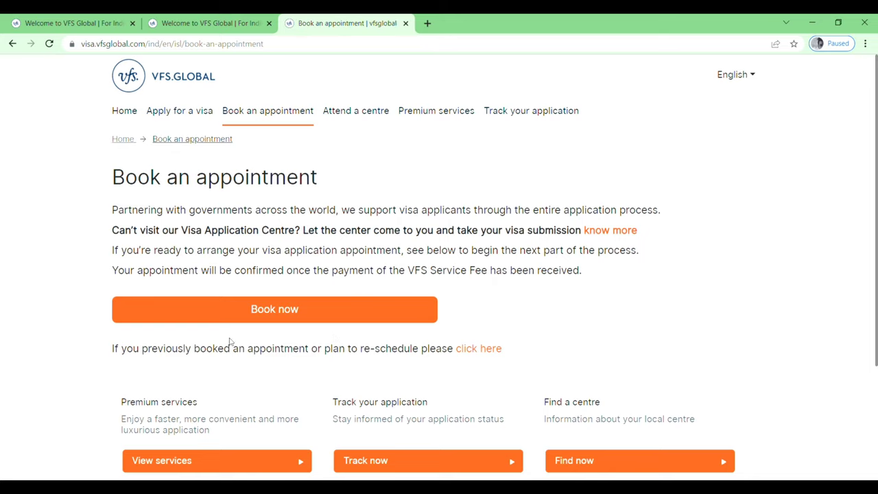
click(288, 312)
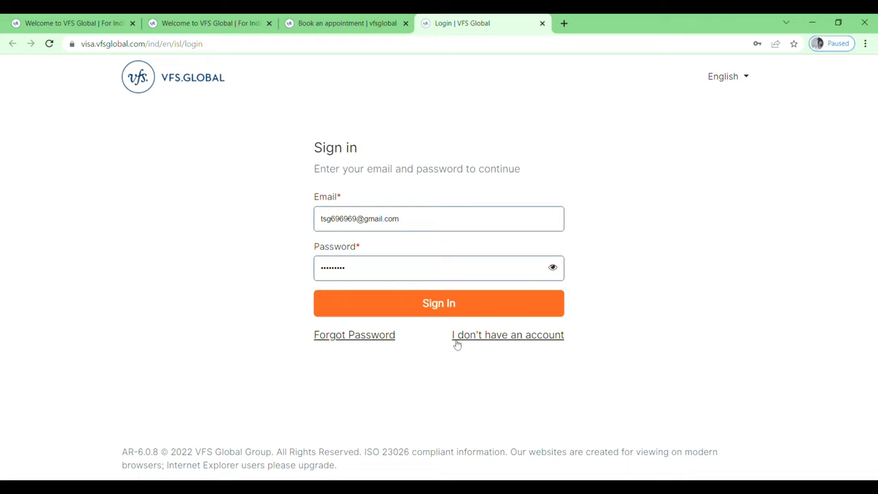
click(518, 335)
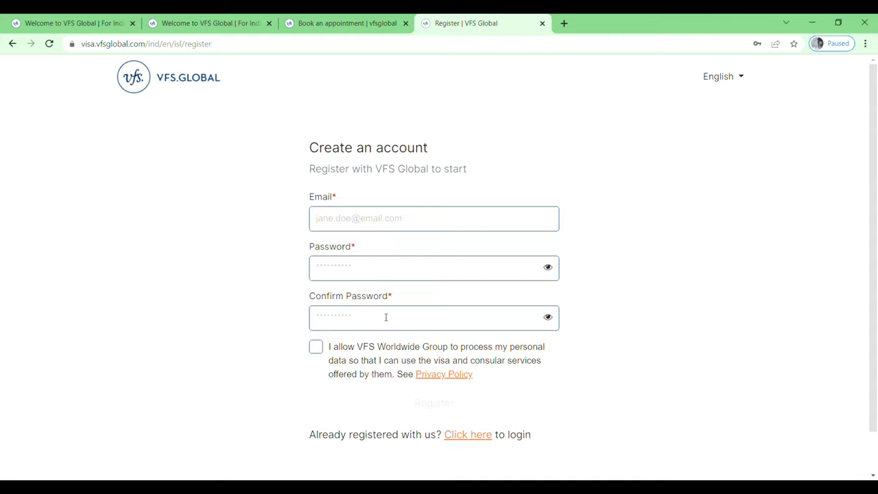
Step: Register the account with consent to personal data processing and activate it through the link in the confirmation e-mail
click(316, 347)
click(456, 404)
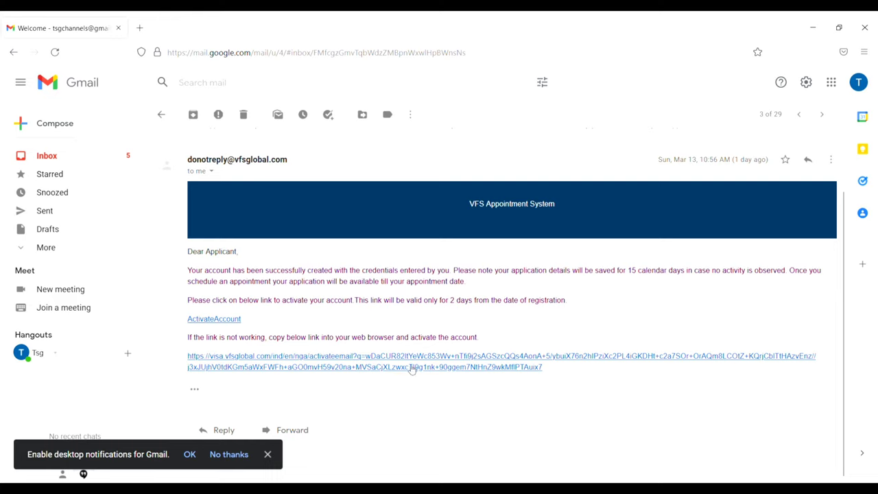
click(460, 372)
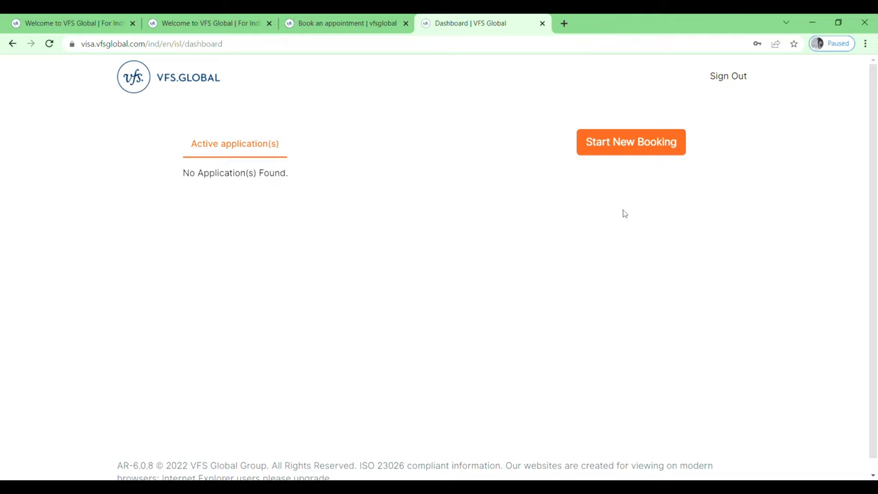
Step: Start a new booking at the Iceland Visa Application - Delhi centre with the Short Term appointment category
click(625, 152)
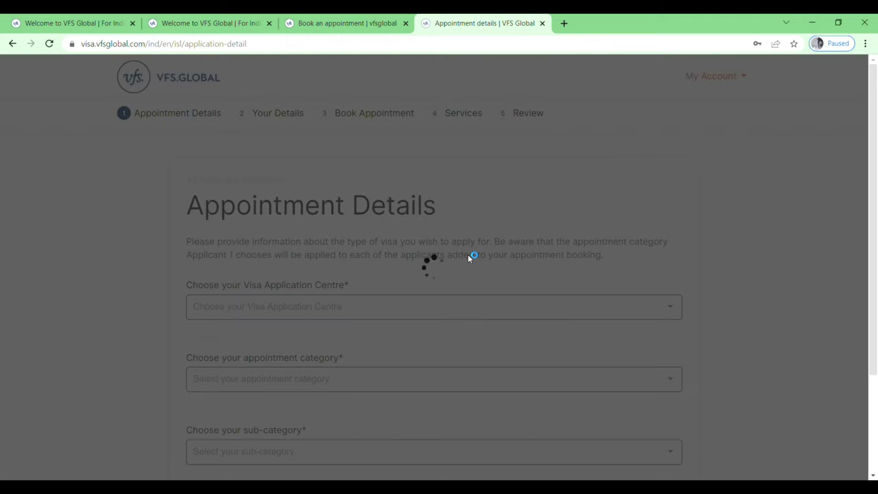
scroll(642, 251, down, 2)
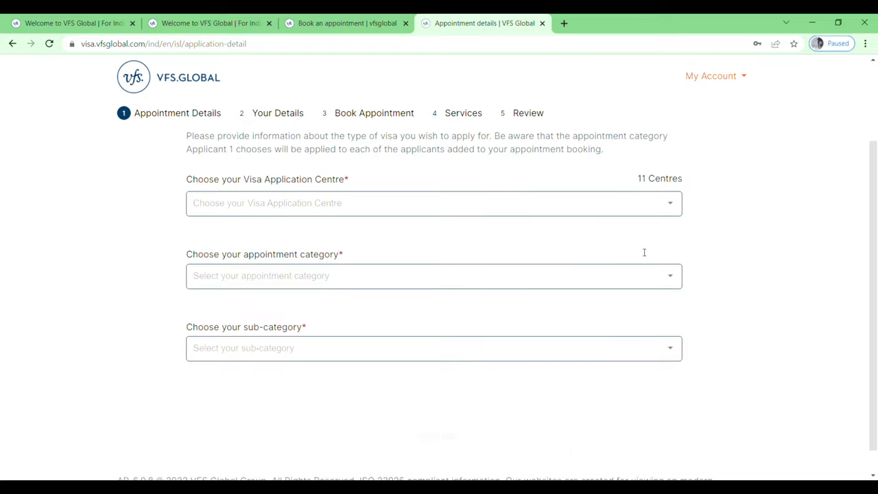
scroll(639, 251, up, 1)
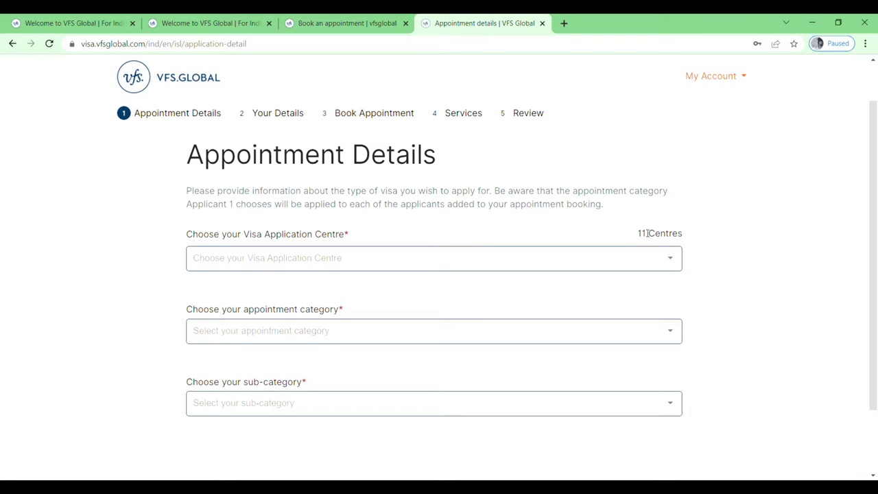
click(671, 260)
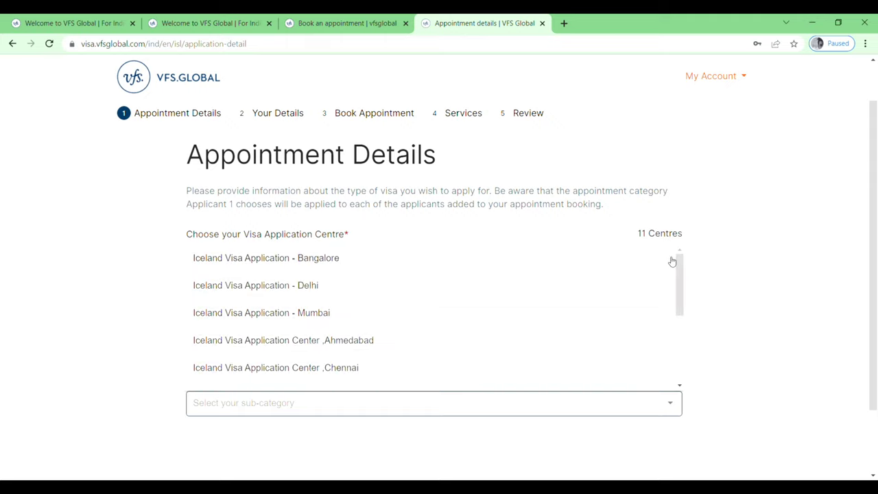
click(641, 288)
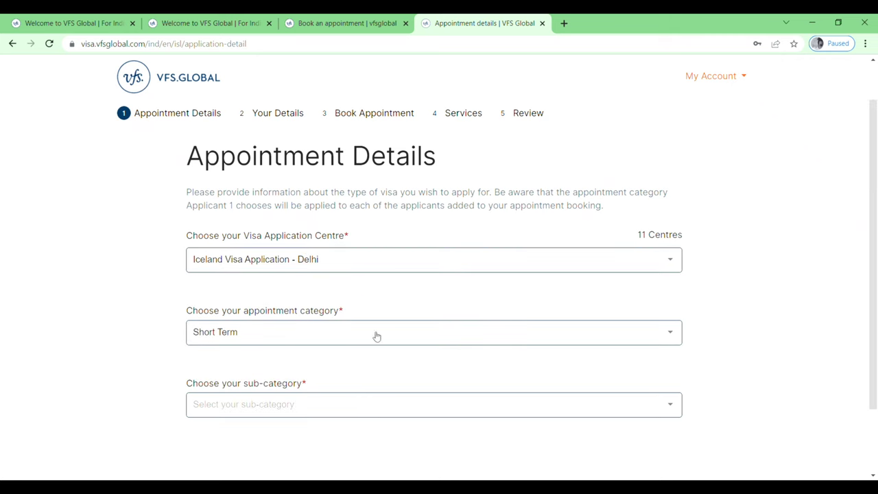
Step: Set the sub-category to Tourism and continue to the applicant details
scroll(595, 347, down, 2)
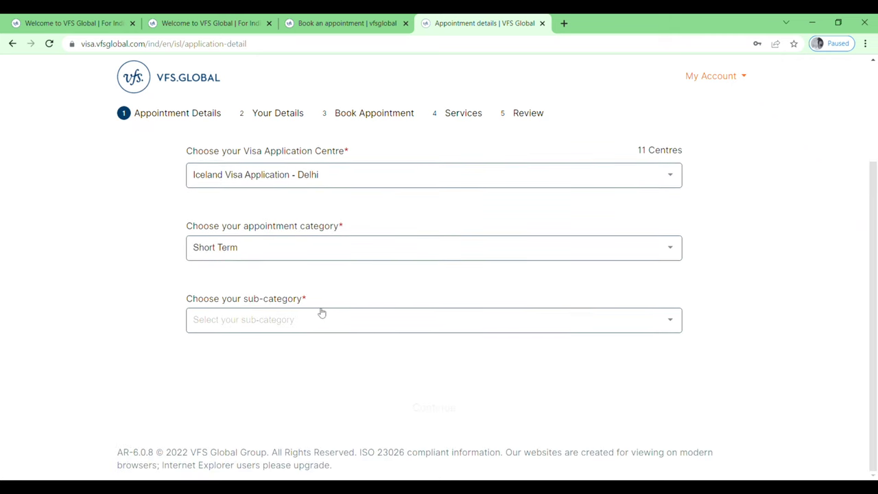
click(675, 325)
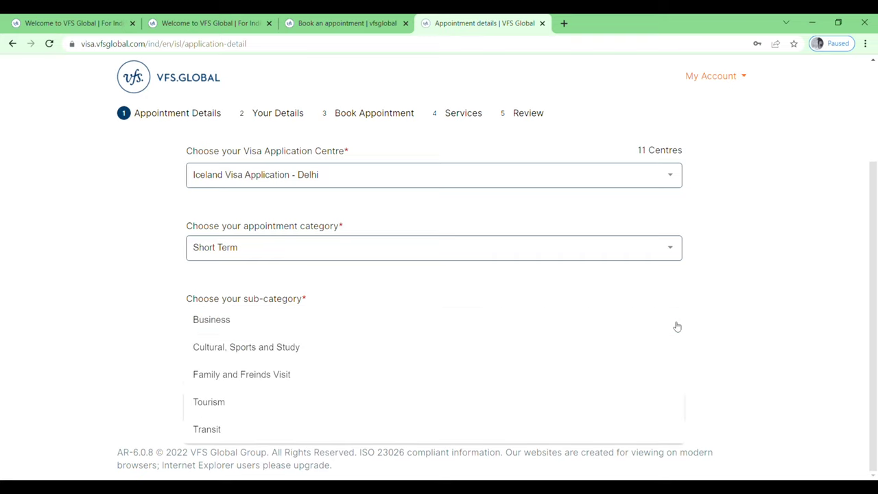
click(612, 401)
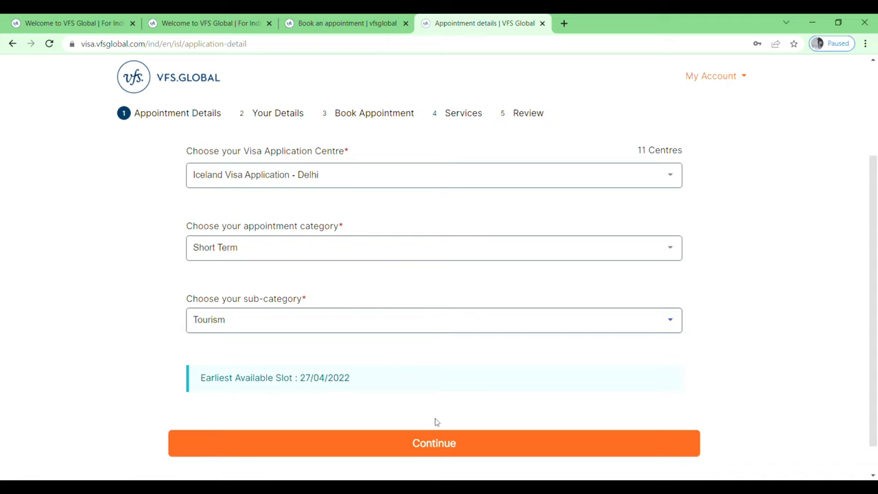
click(442, 444)
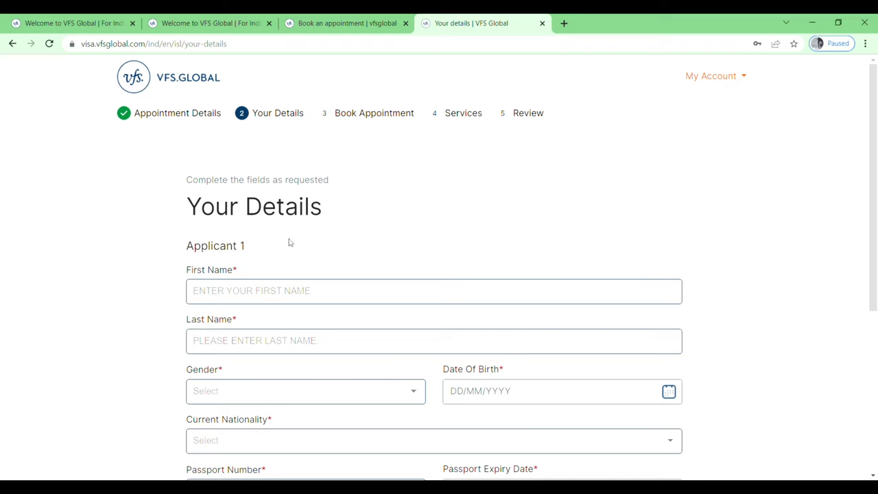
Step: Set the gender of Applicant 1 to Male
scroll(626, 245, down, 1)
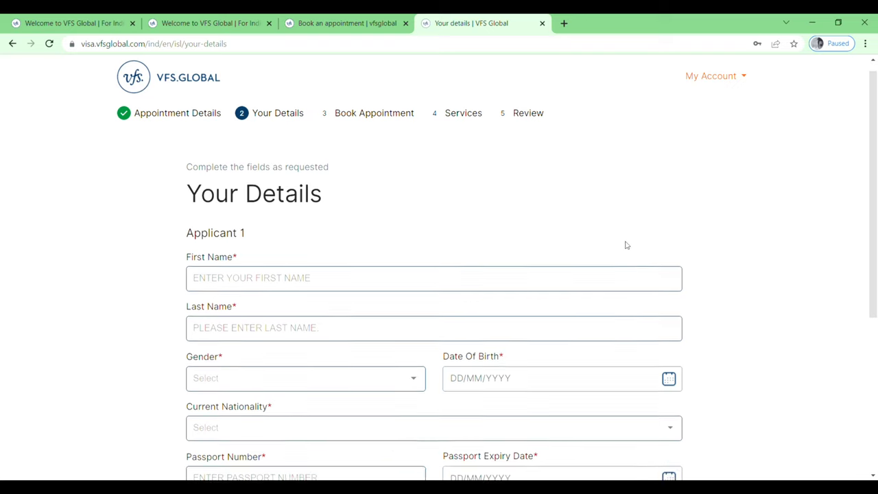
scroll(626, 245, down, 3)
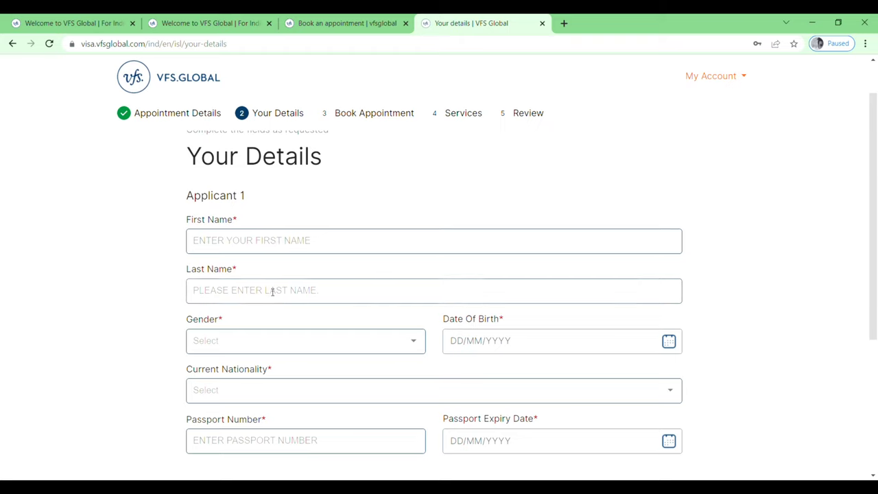
scroll(360, 290, down, 2)
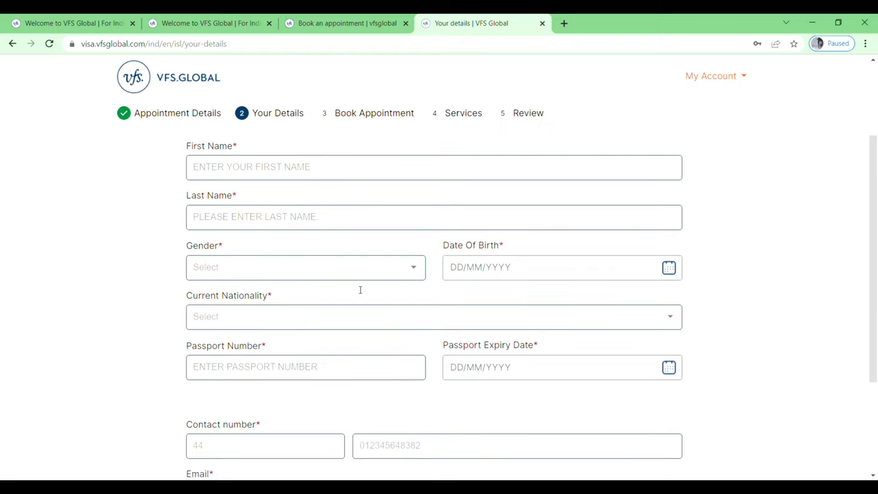
click(415, 267)
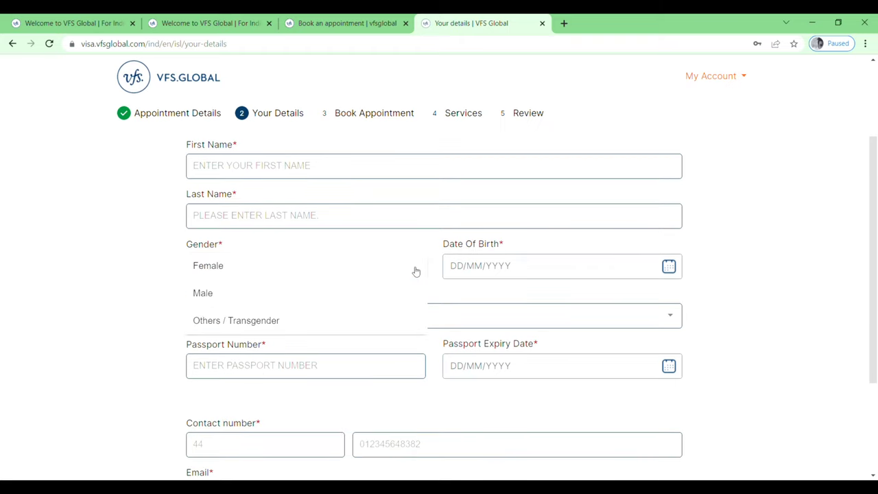
click(405, 302)
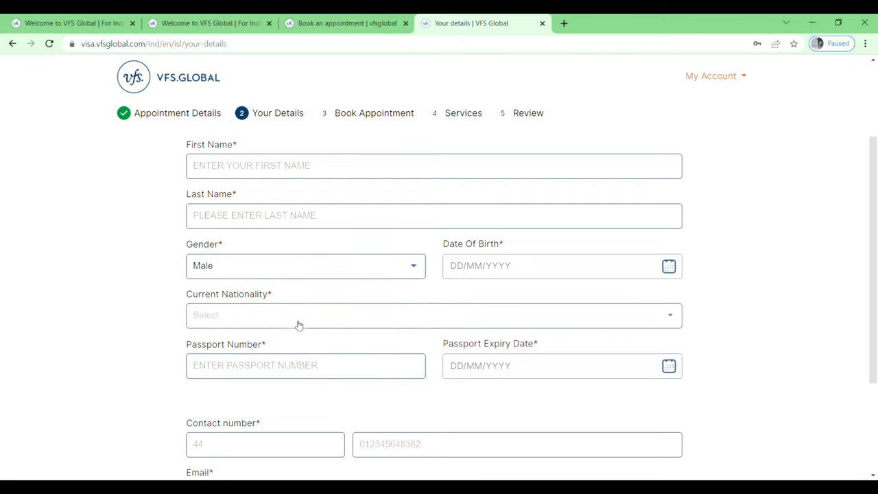
Step: Complete and save the applicant's remaining personal, passport and contact details, and continue to the appointment booking
scroll(431, 315, down, 1)
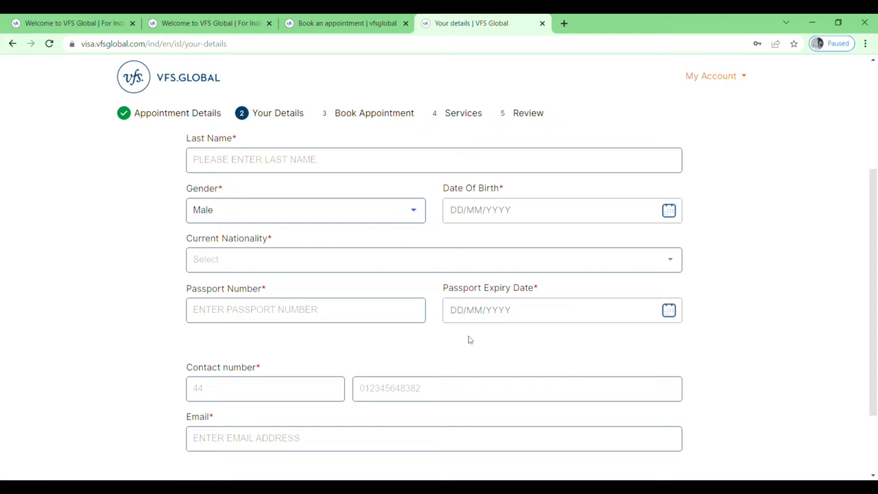
scroll(467, 338, down, 2)
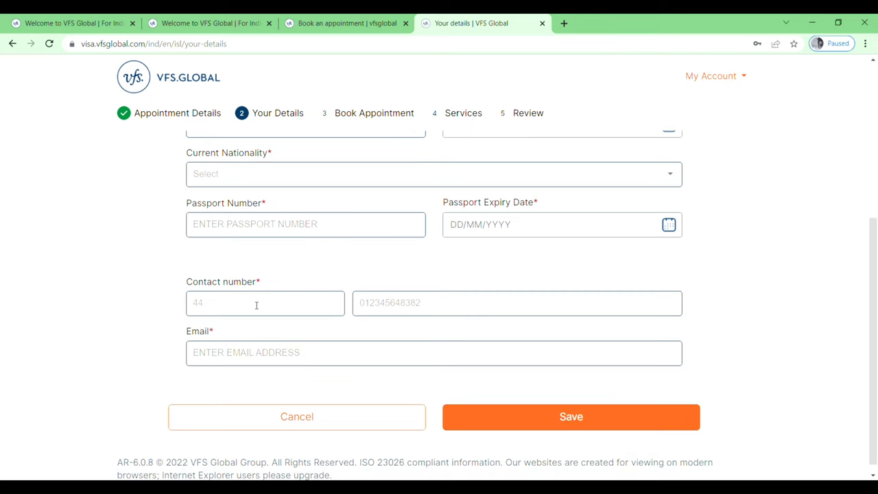
click(377, 302)
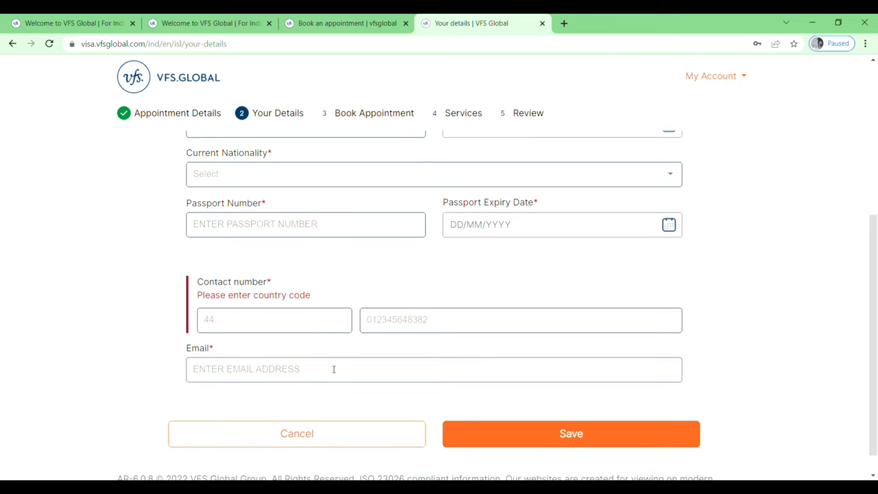
scroll(331, 374, down, 1)
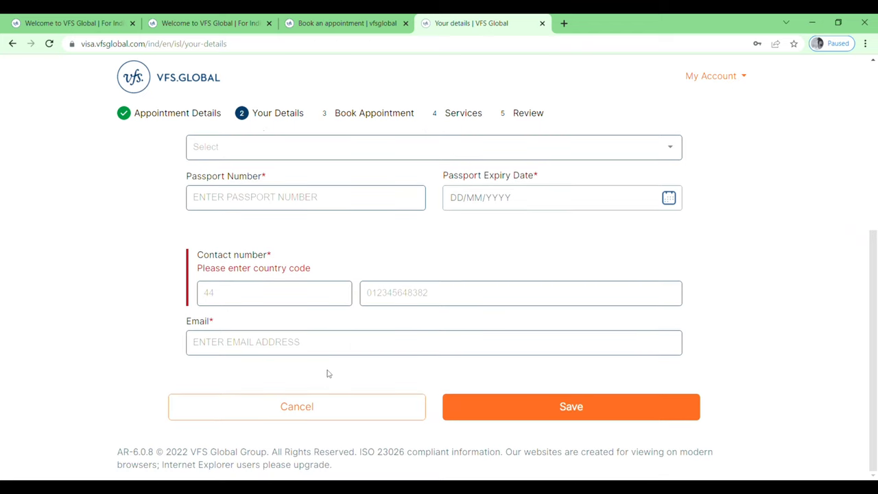
click(629, 418)
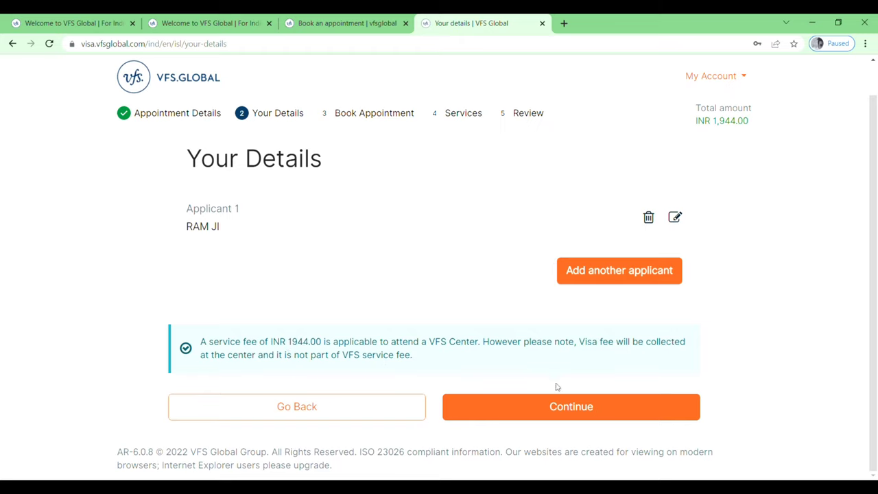
click(562, 415)
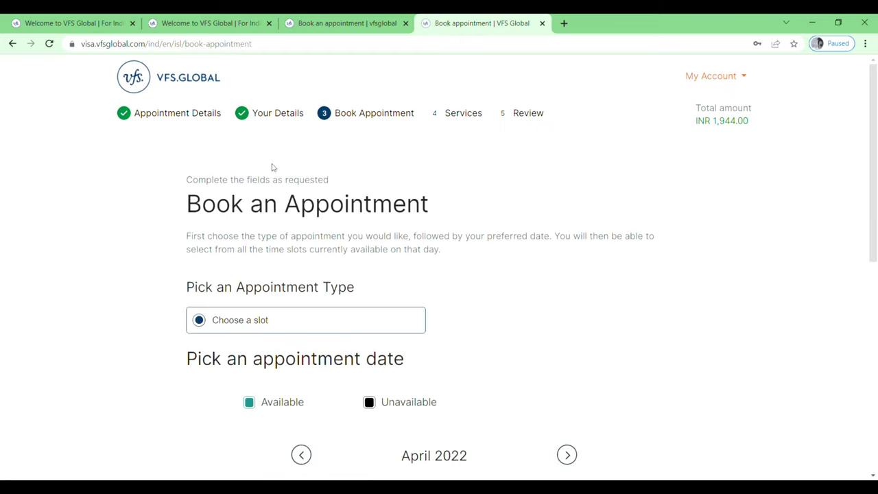
Step: Choose 4 May 2022 as the appointment date in the booking calendar
scroll(515, 275, down, 3)
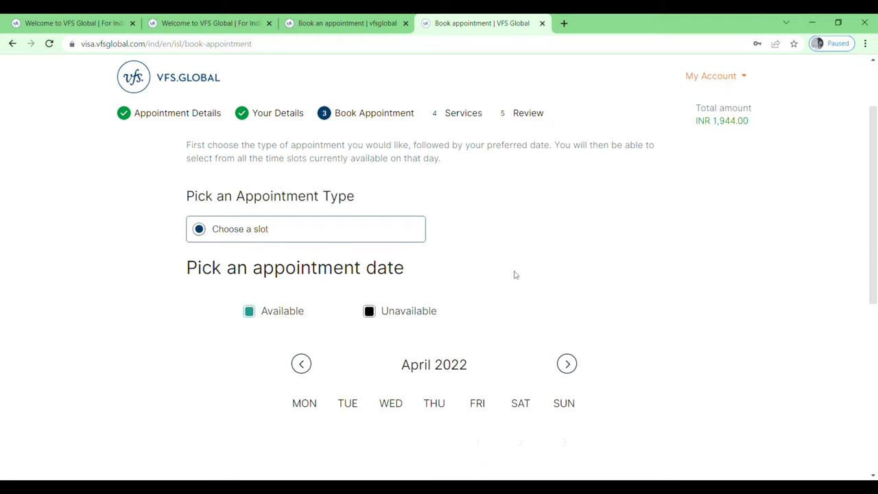
scroll(515, 274, up, 1)
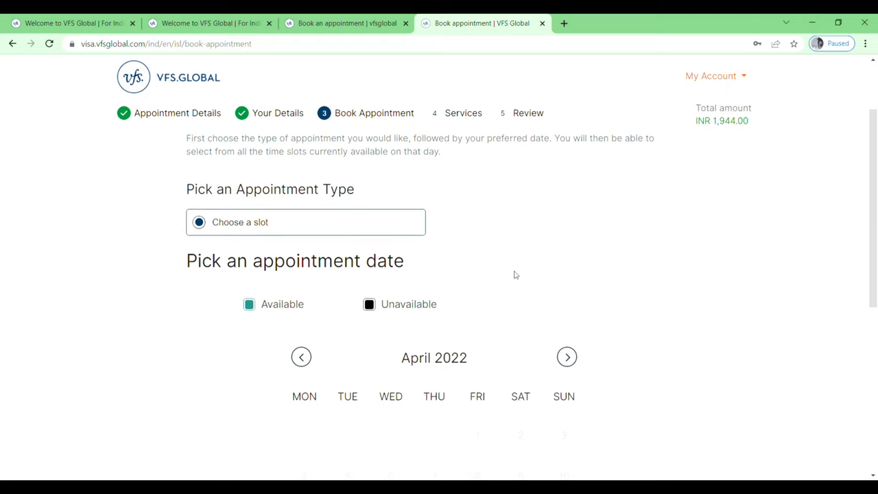
scroll(515, 275, down, 1)
scroll(515, 274, down, 1)
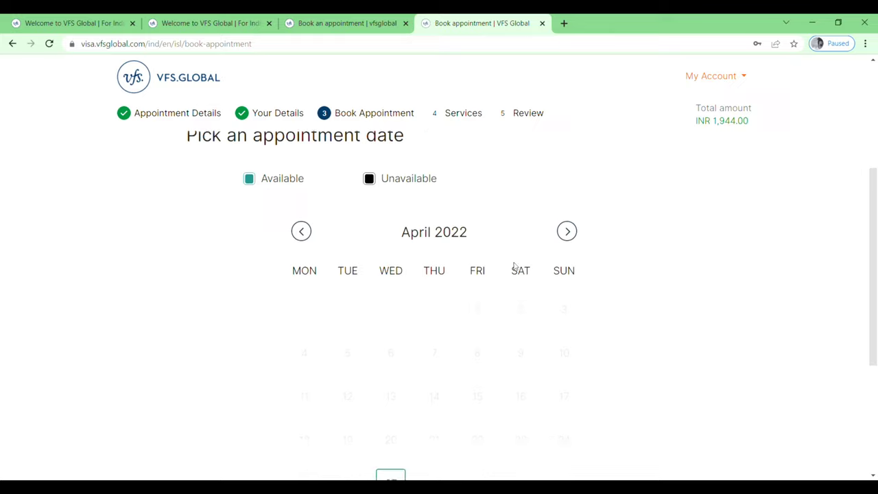
scroll(515, 266, up, 3)
scroll(515, 266, down, 4)
scroll(513, 265, up, 1)
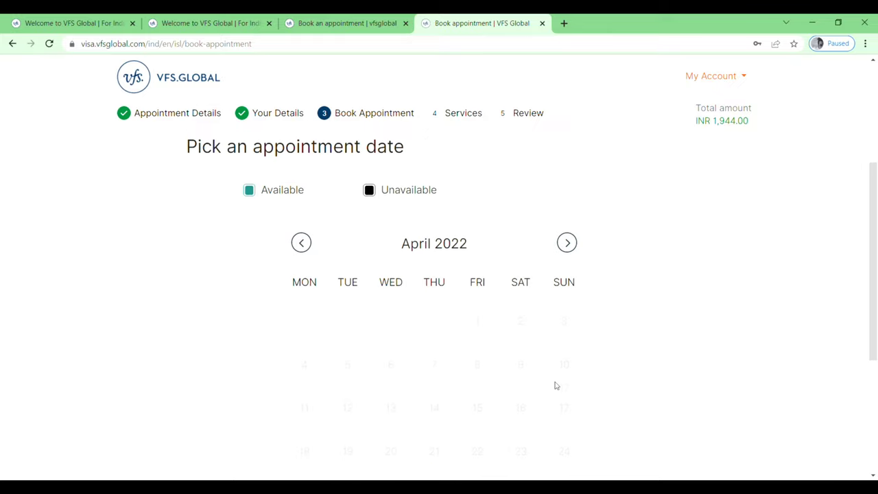
scroll(555, 384, down, 2)
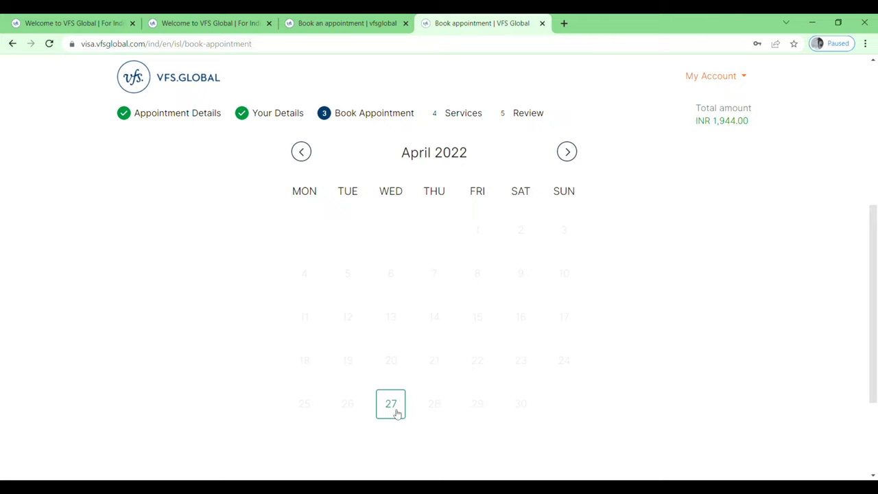
click(567, 154)
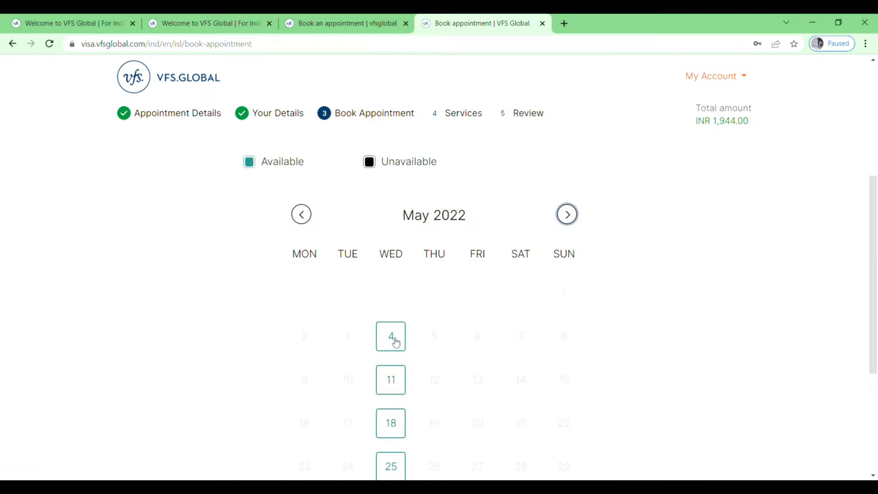
click(395, 341)
Step: Filter the appointment times to Morning, select the 09:00 Standard slot and continue to the services
scroll(612, 339, down, 5)
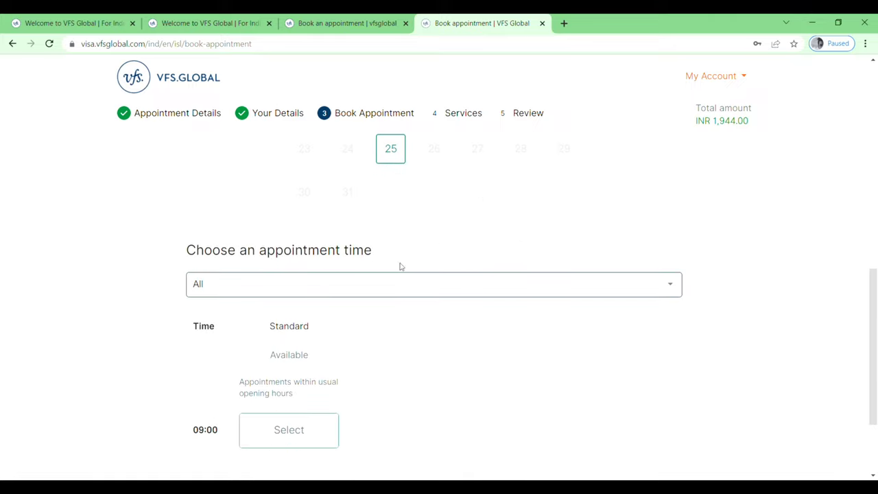
click(670, 286)
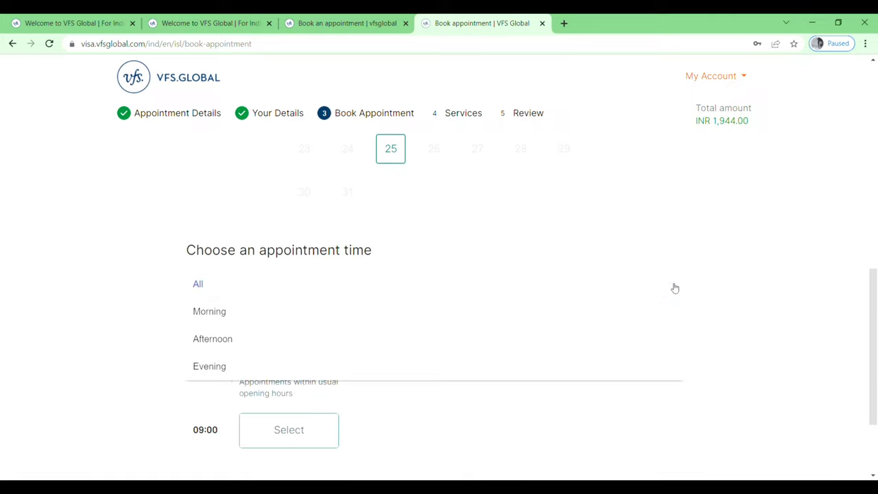
click(609, 317)
scroll(676, 359, down, 2)
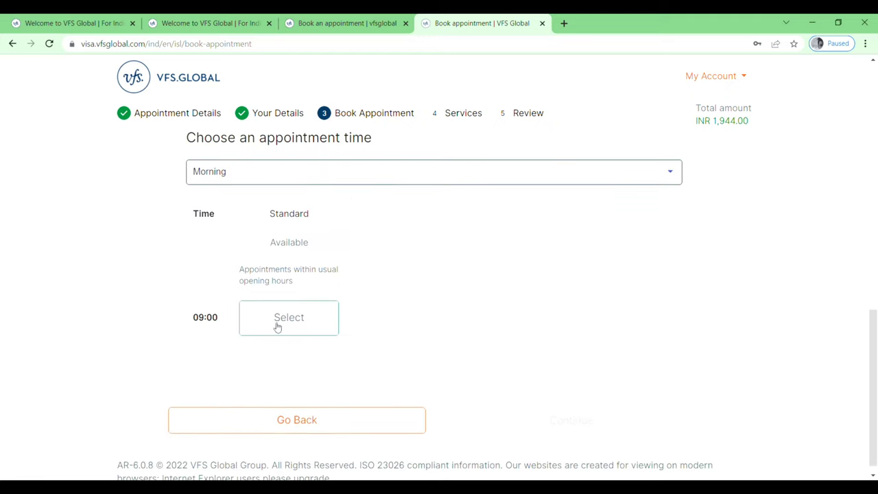
click(299, 322)
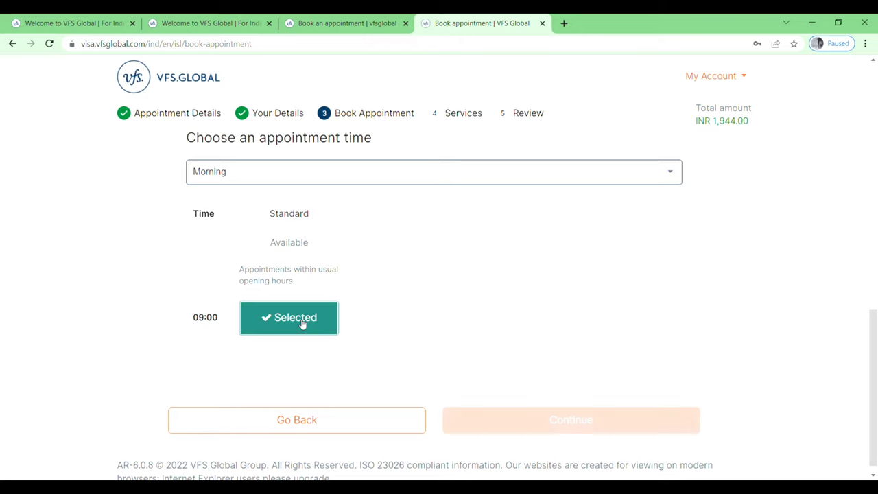
scroll(501, 313, down, 1)
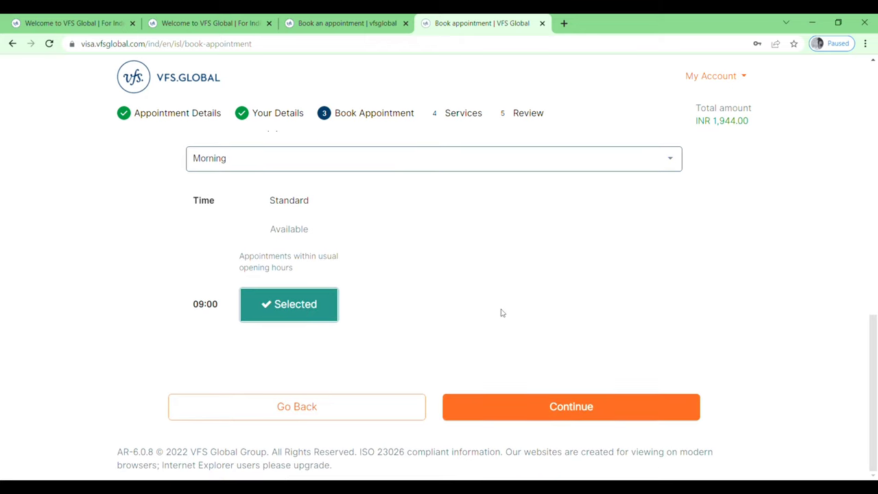
click(593, 416)
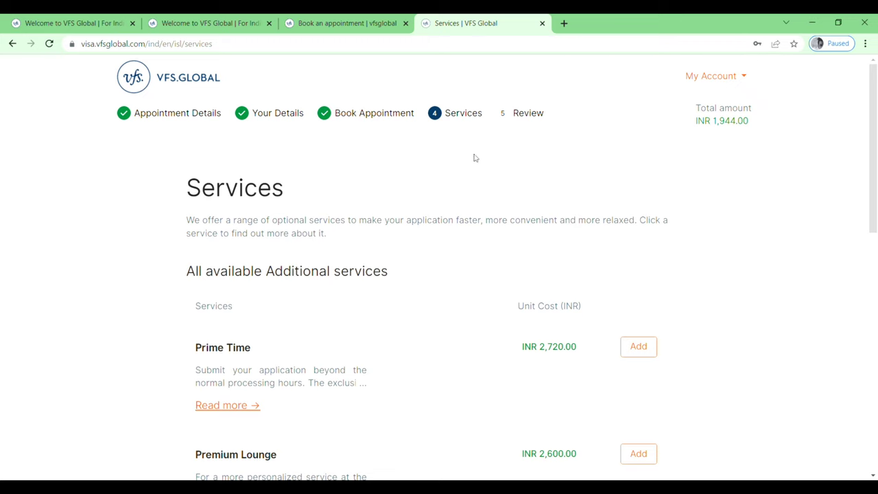
Step: Look through the optional additional services and their unit costs, from Prime Time to SMS
scroll(462, 298, down, 2)
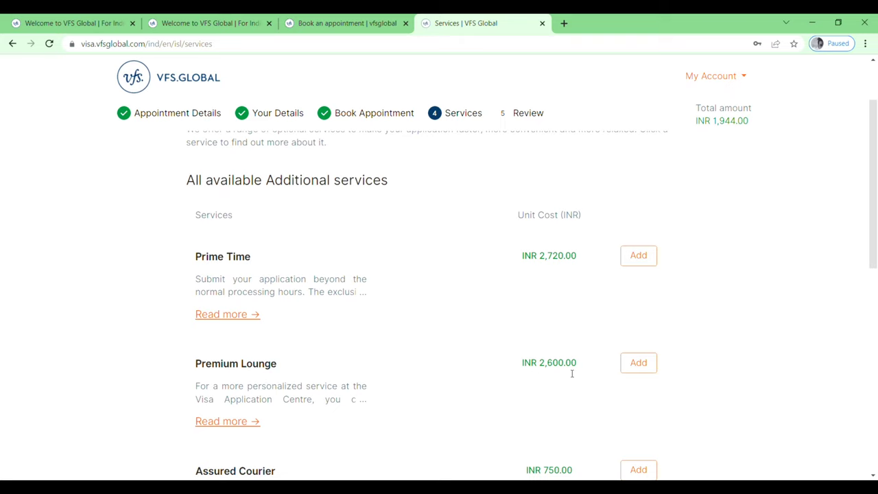
scroll(572, 373, down, 3)
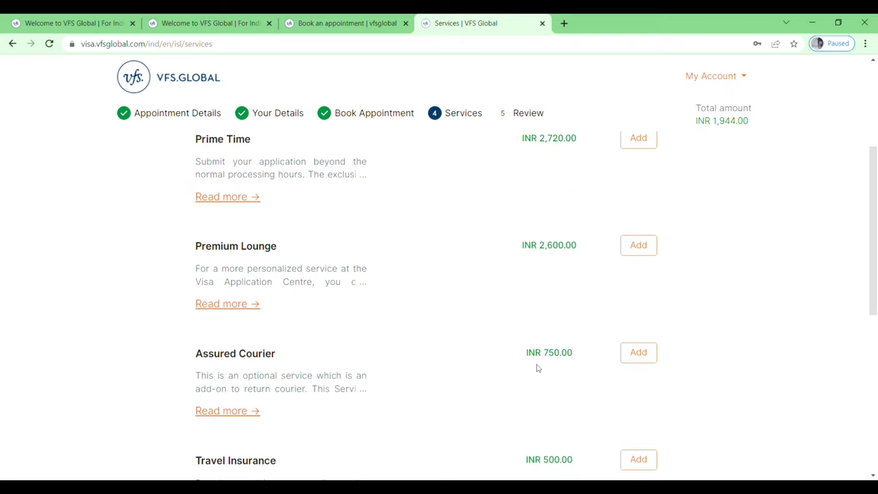
scroll(537, 368, down, 4)
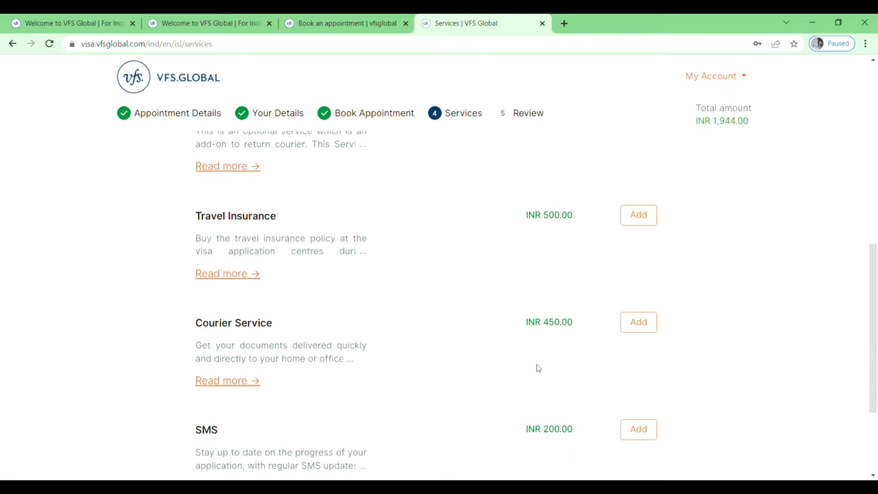
scroll(535, 366, down, 1)
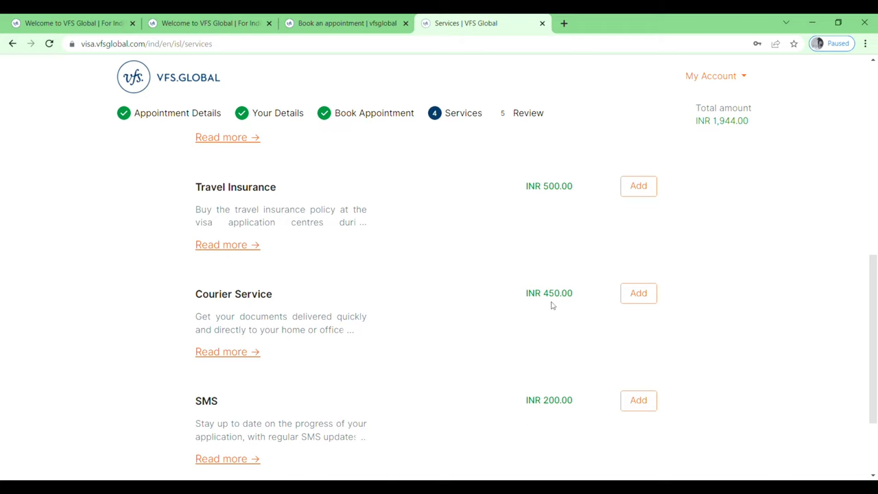
scroll(459, 374, down, 3)
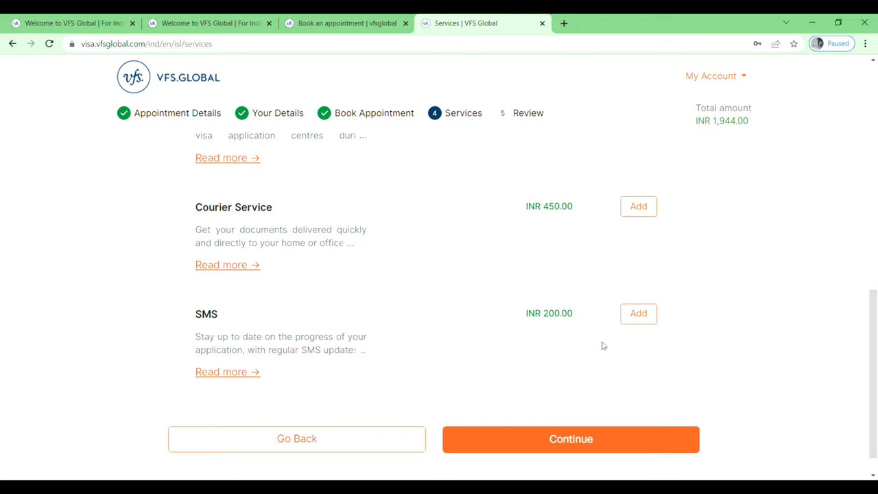
scroll(431, 313, up, 2)
scroll(433, 315, left, 1)
scroll(432, 315, down, 3)
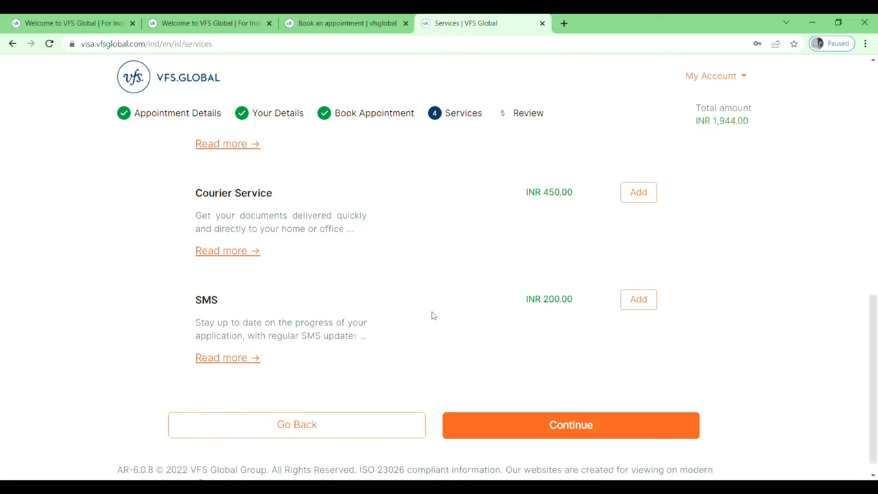
scroll(432, 315, up, 14)
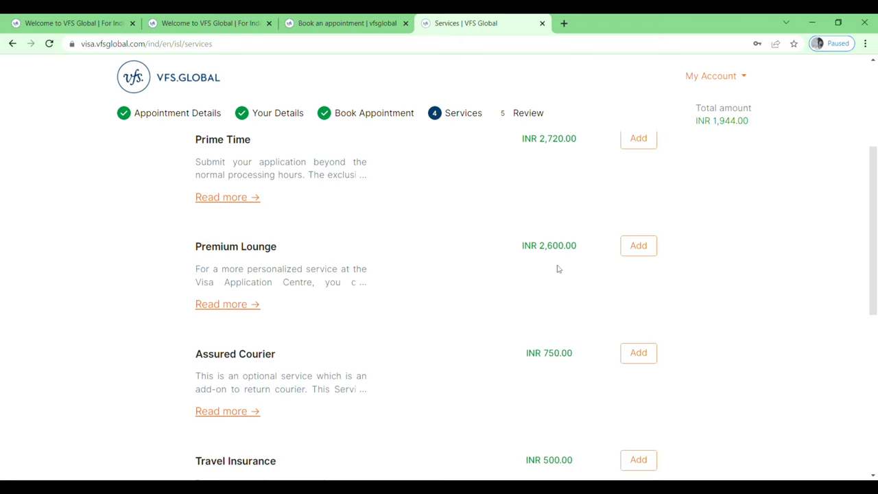
scroll(558, 269, down, 2)
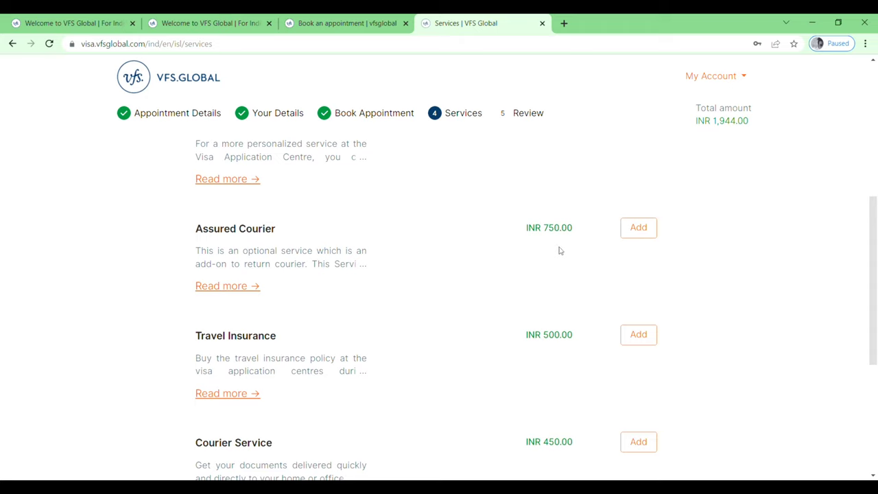
scroll(478, 359, down, 2)
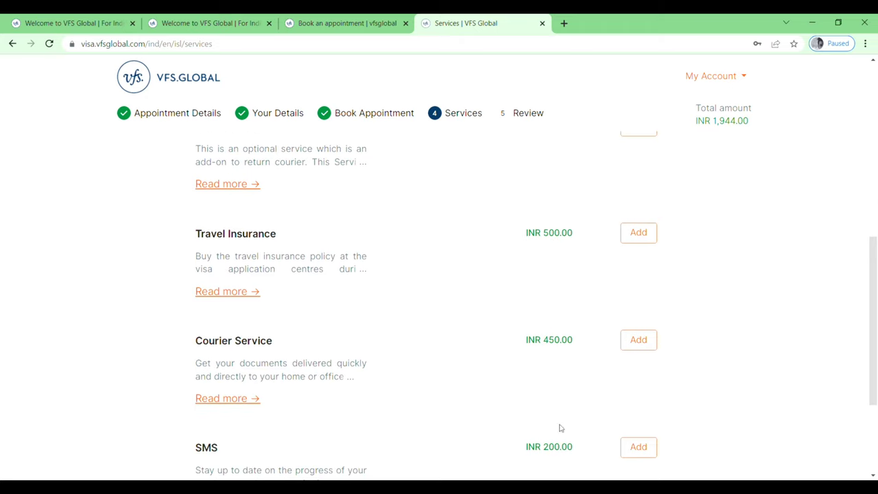
scroll(535, 425, down, 2)
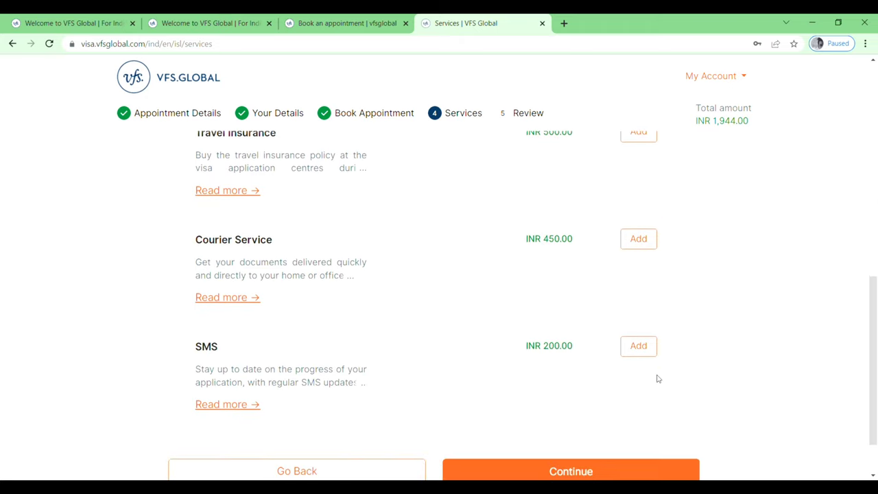
Step: Continue to the booking review without adding any optional services
scroll(594, 408, down, 1)
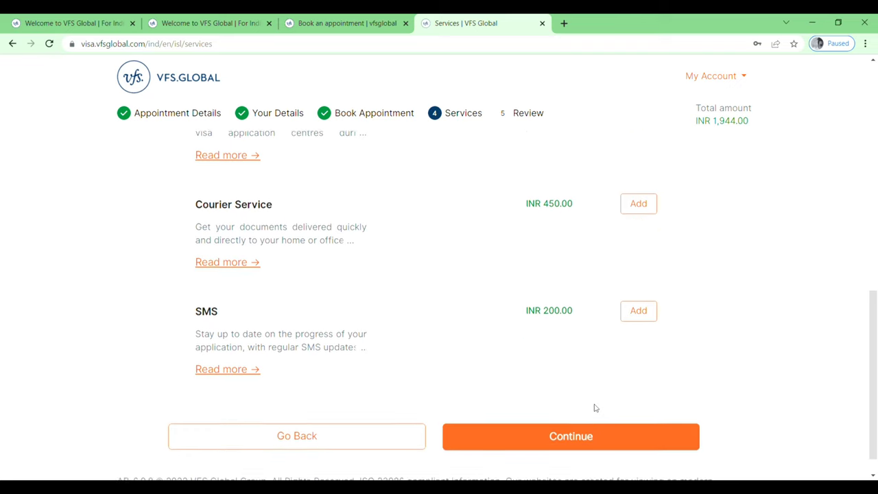
scroll(595, 407, down, 1)
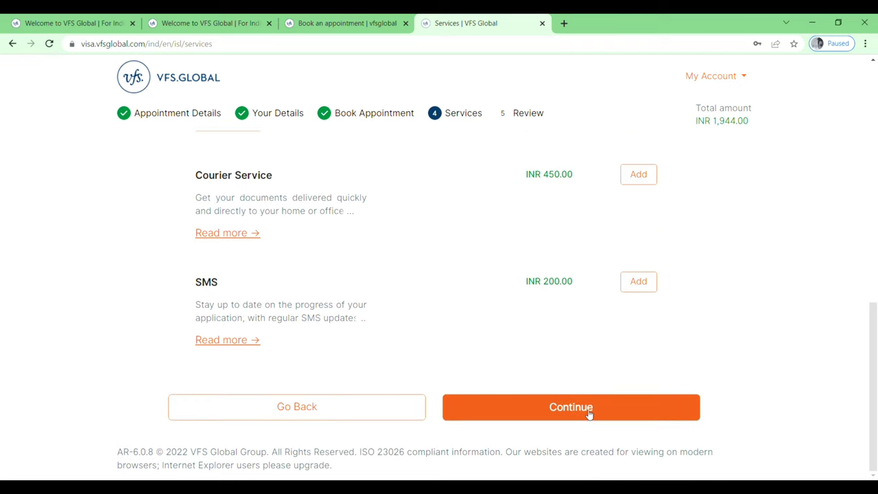
click(587, 414)
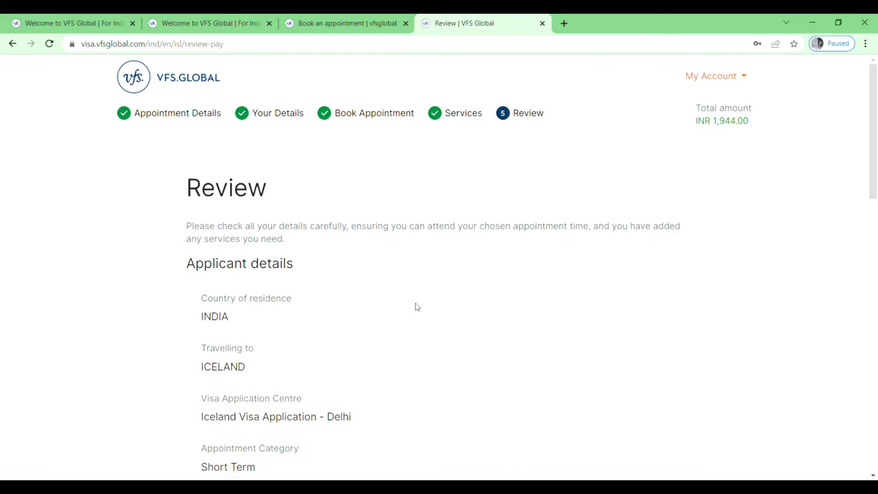
Step: Review the booking summary, including Applicant 1's expanded details, the appointment date and time, the services and the fees
scroll(415, 307, down, 2)
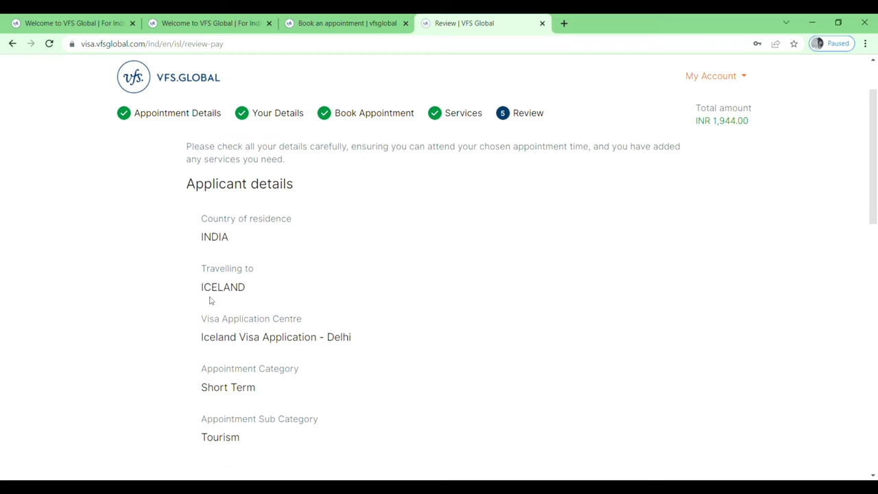
scroll(418, 327, down, 3)
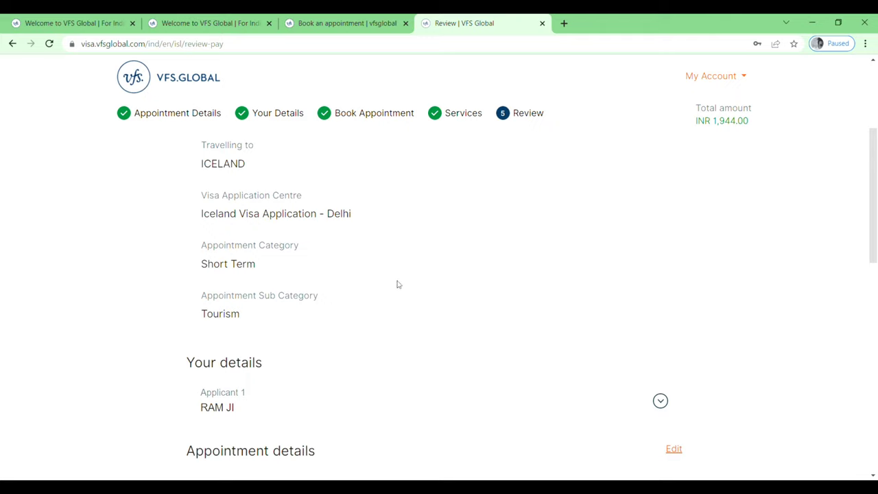
scroll(396, 288, down, 2)
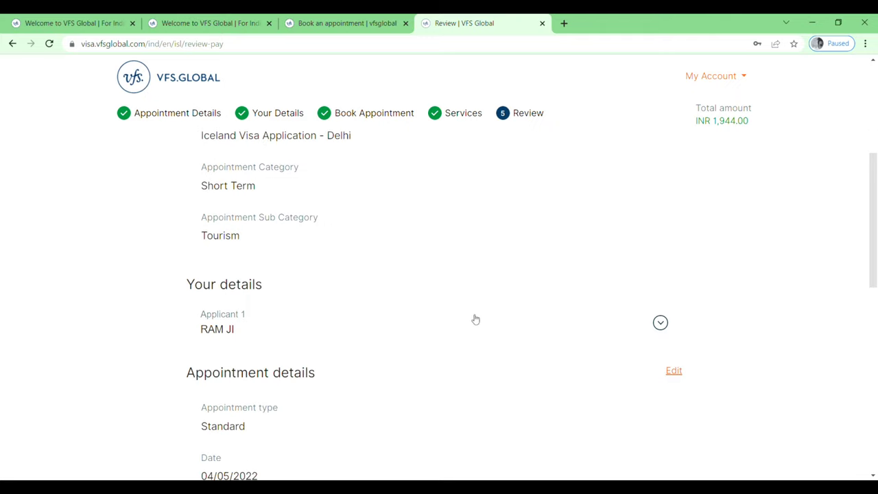
click(660, 322)
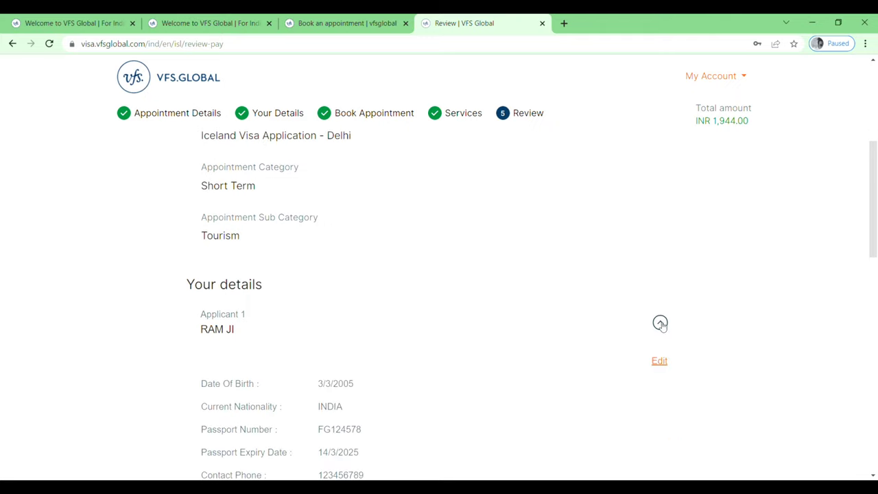
click(660, 323)
scroll(595, 379, down, 2)
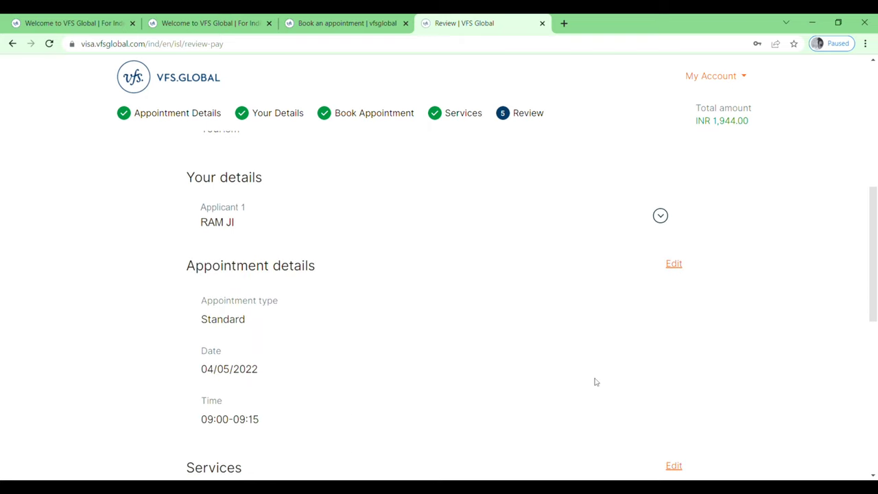
scroll(594, 382, down, 1)
scroll(531, 316, down, 1)
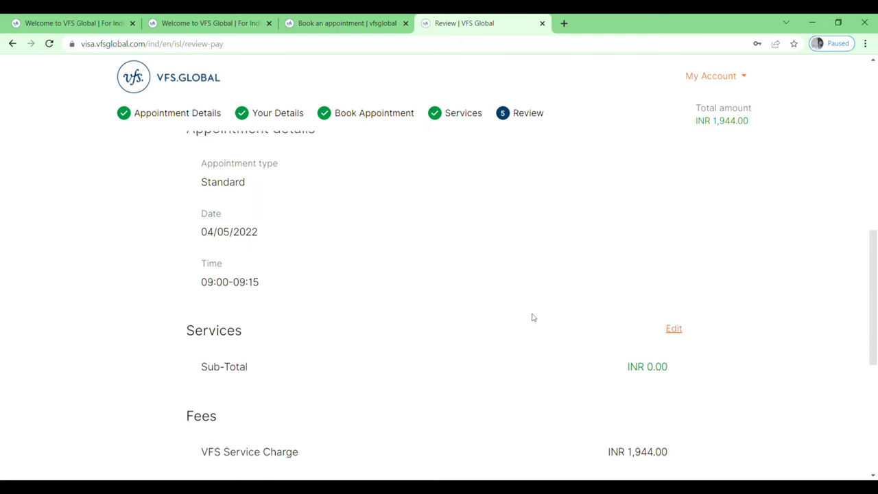
scroll(531, 317, down, 1)
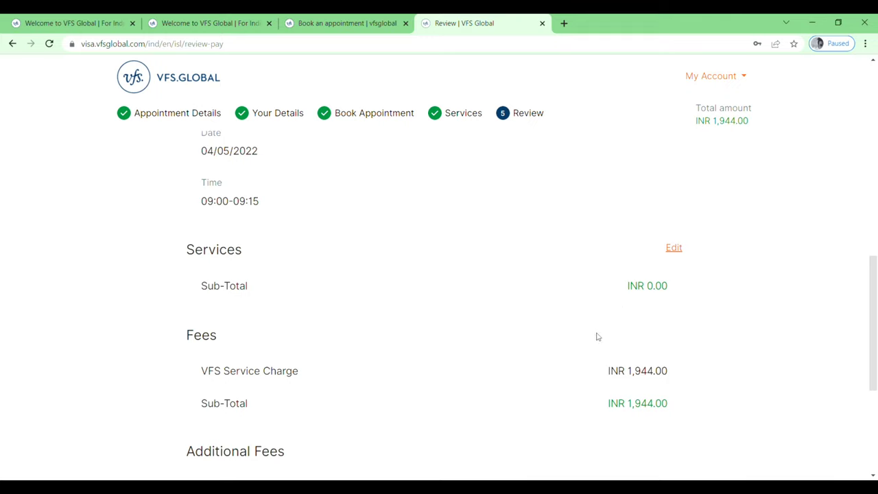
scroll(595, 340, down, 2)
scroll(595, 341, down, 1)
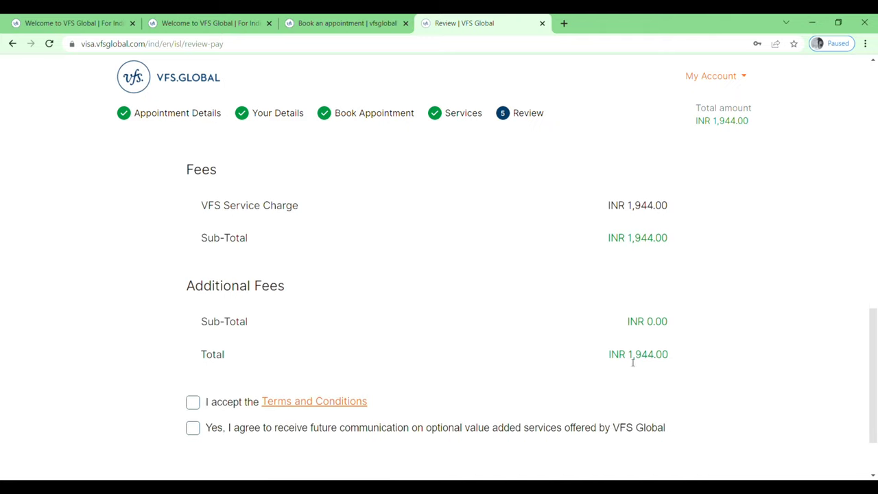
Step: Accept the Terms and Conditions for the booking
scroll(440, 405, down, 1)
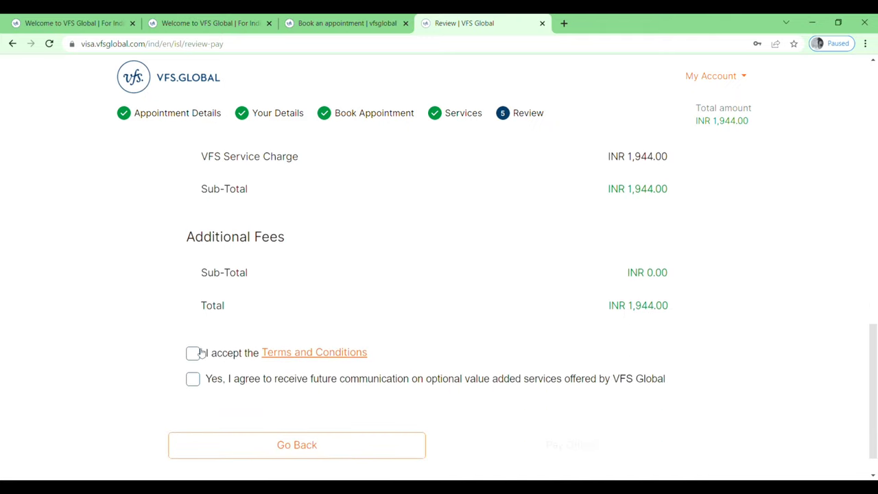
click(194, 354)
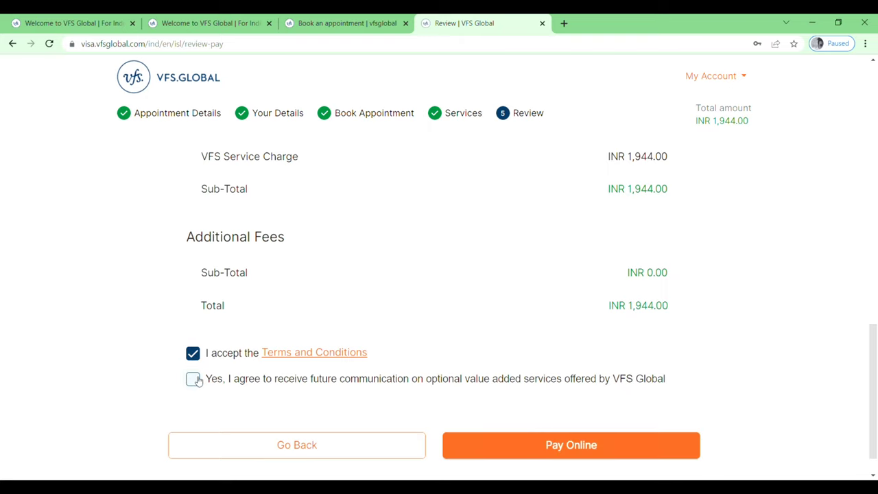
Step: Agree to receive future communication on optional value added services and proceed to the online payment
click(194, 379)
scroll(648, 389, down, 1)
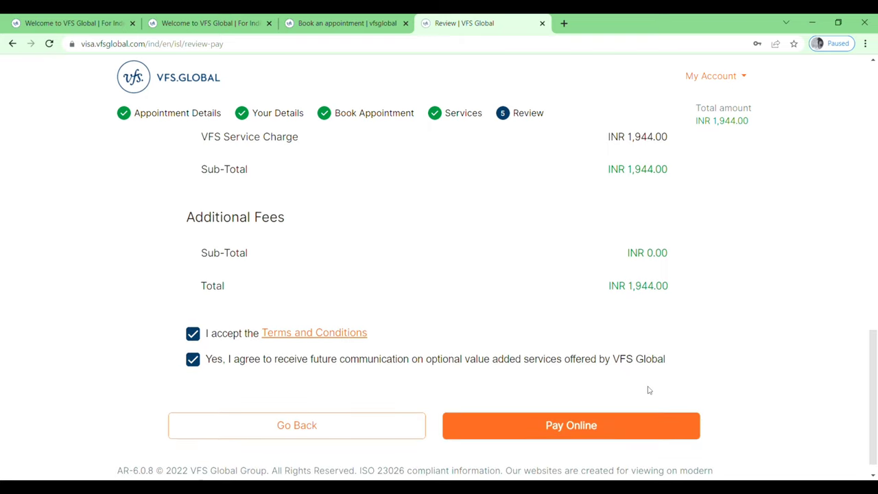
click(571, 433)
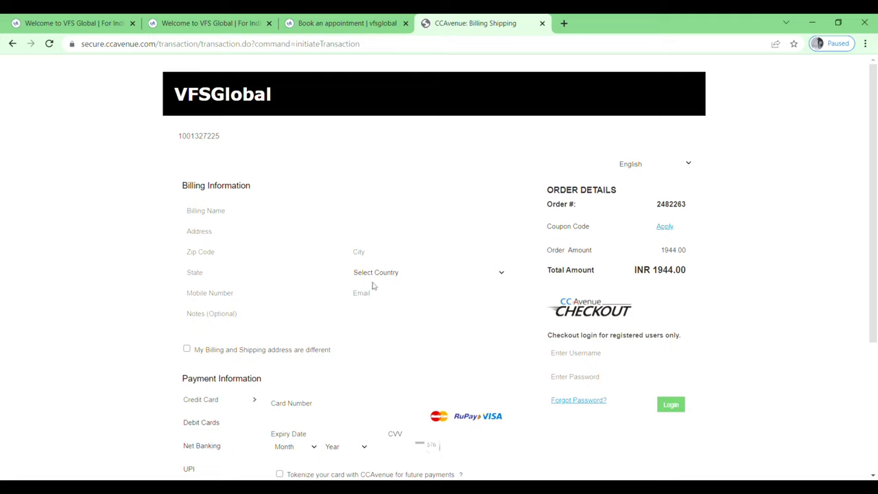
Step: Look through the payment forms for net banking, debit cards and UPI on the CCAvenue billing page
scroll(389, 327, down, 2)
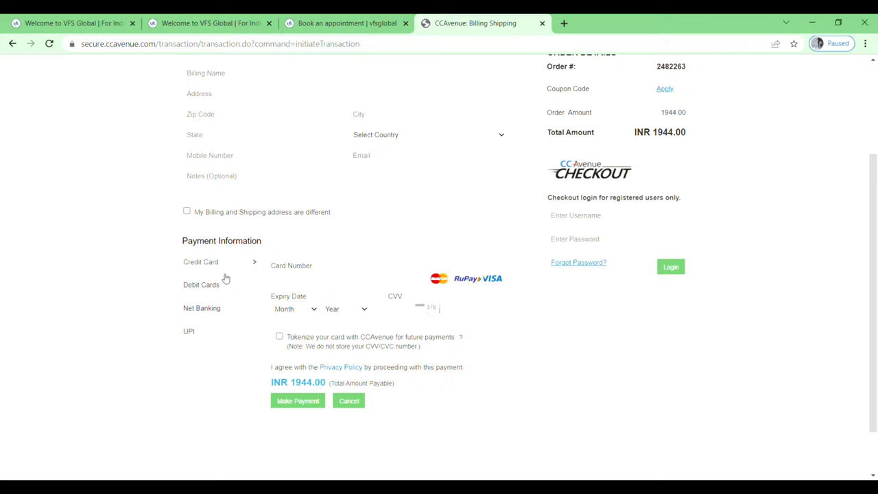
click(227, 313)
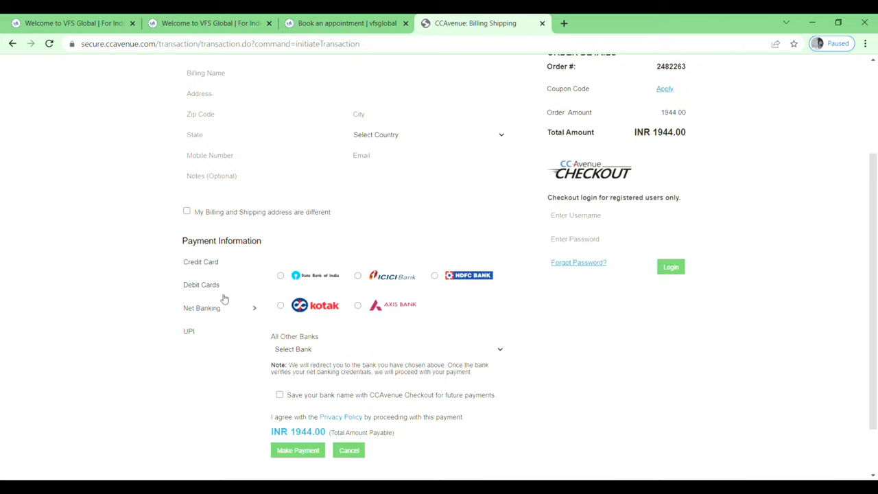
click(223, 285)
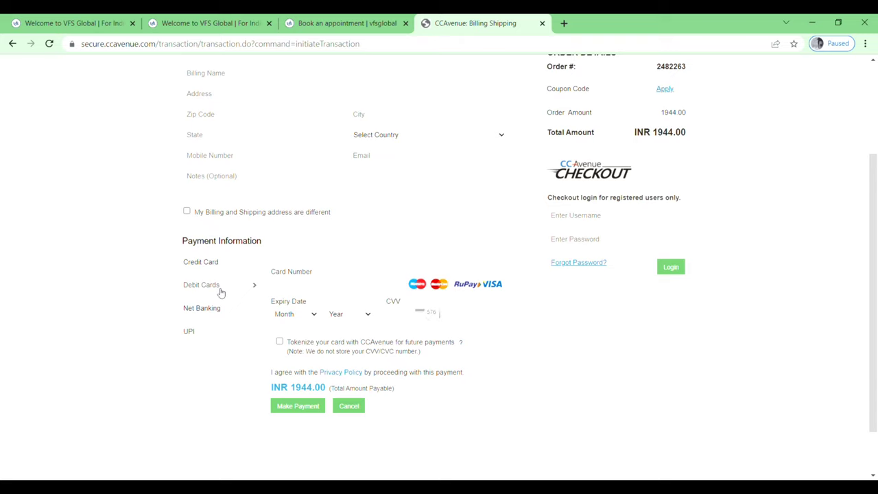
click(222, 332)
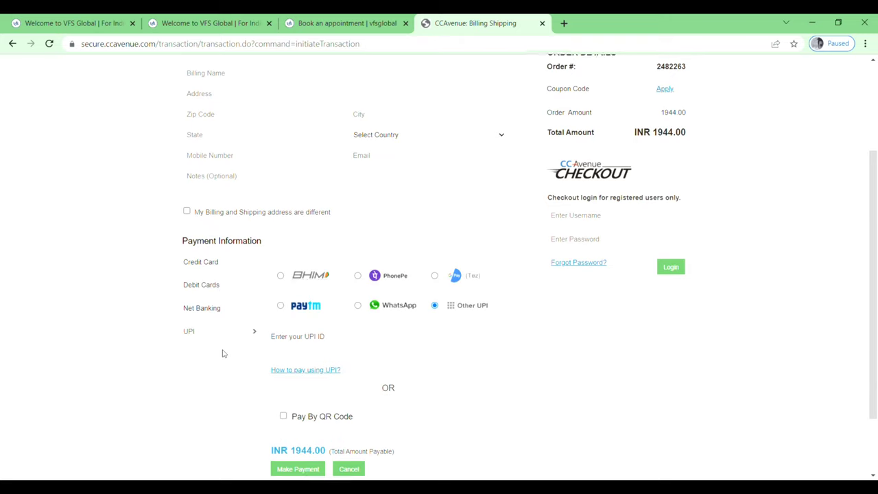
click(214, 287)
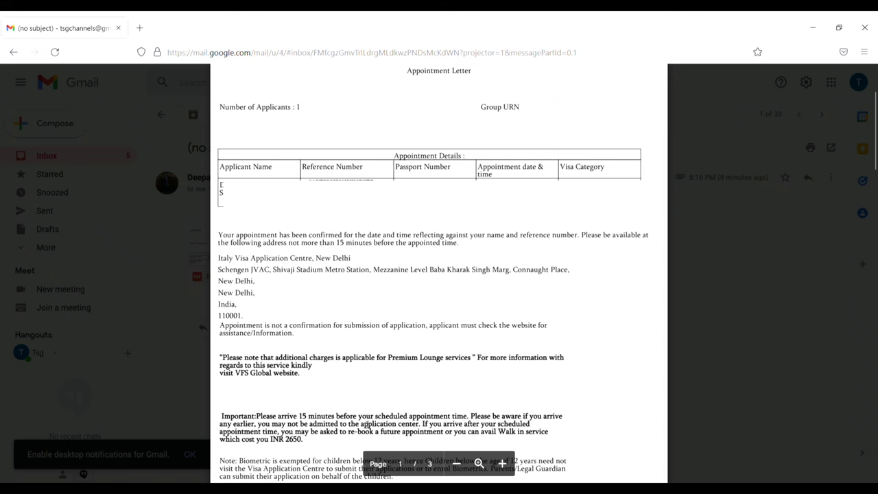
Step: In Gmail, read through the appointment letter PDF, from the appointment details to the health and safety measures on page 3
scroll(749, 231, down, 10)
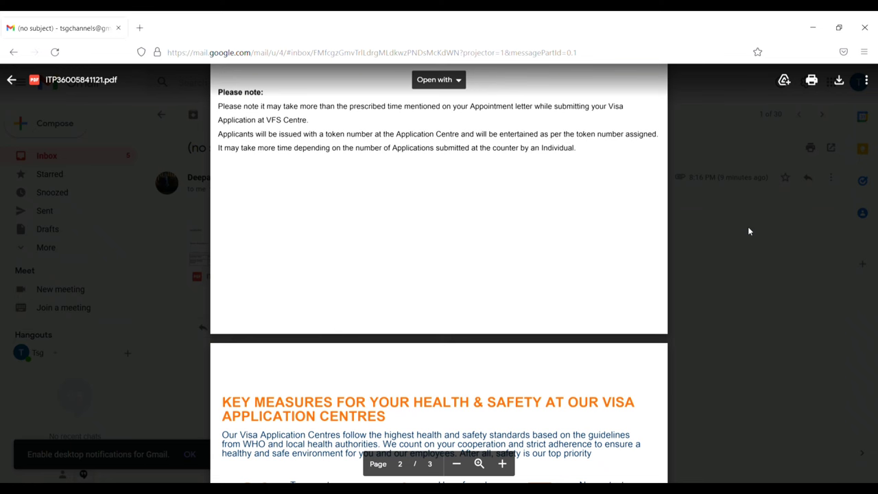
scroll(749, 231, down, 3)
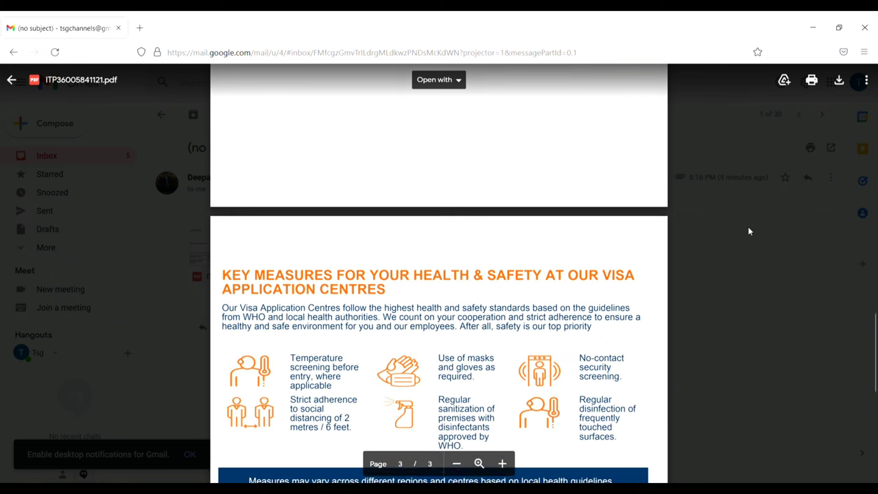
scroll(749, 231, down, 2)
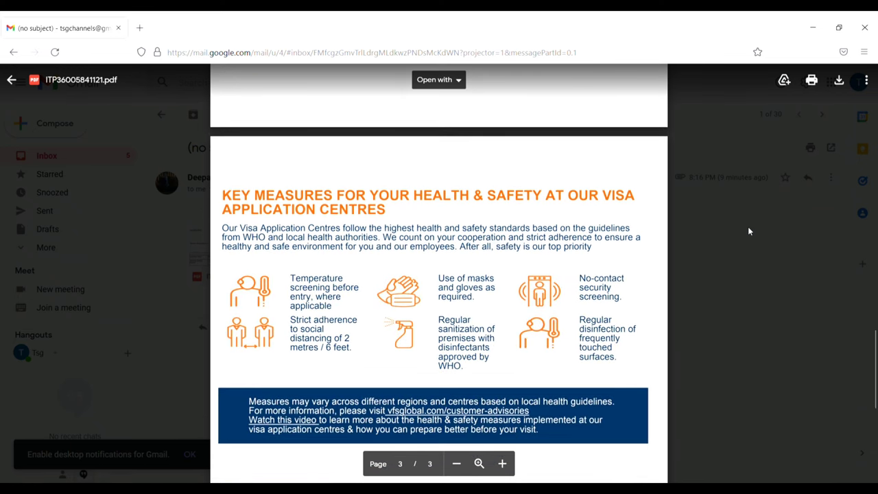